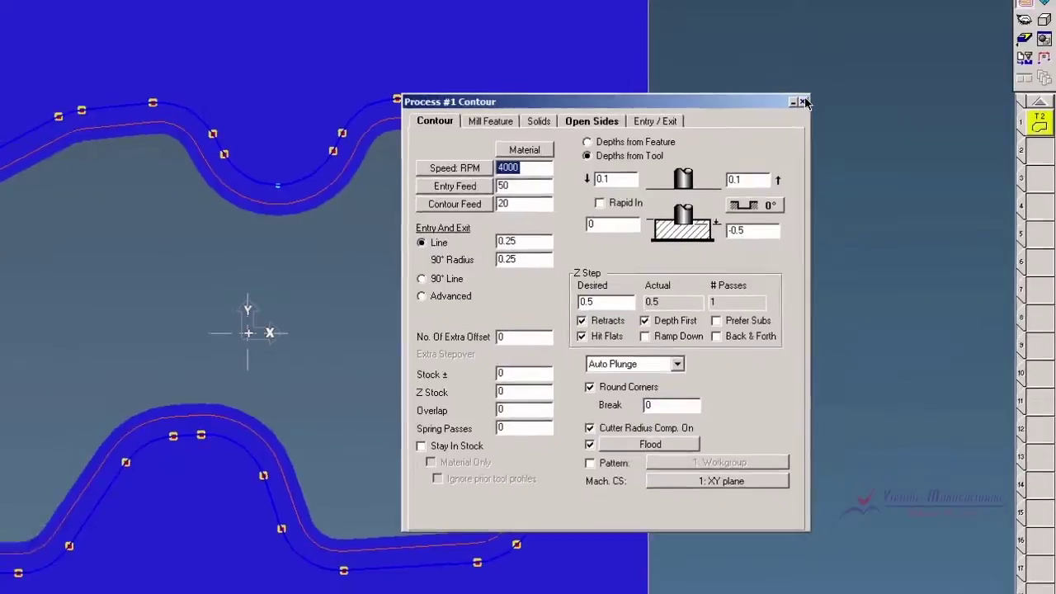
- Close the contour process set to 4000 RPM, feeds 50/20 and -0.5 bottom
left_click(761, 84)
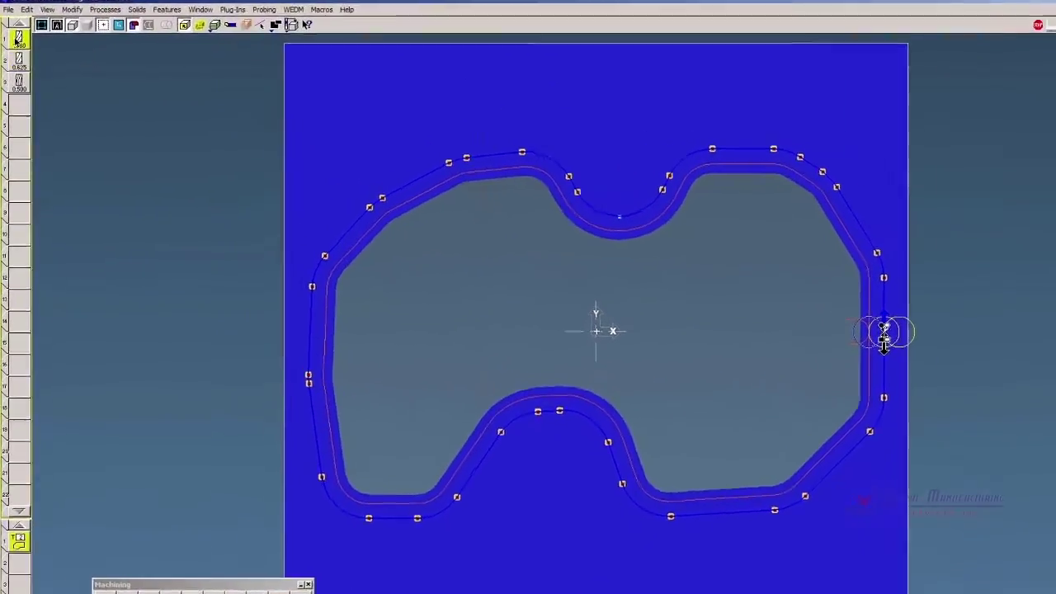
double_click(15, 39)
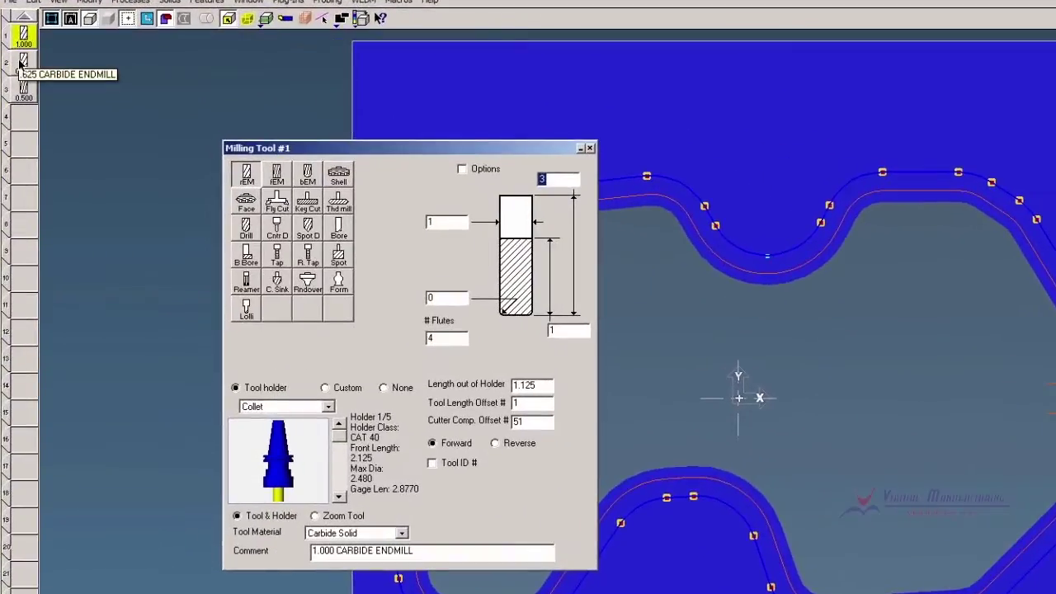
double_click(21, 64)
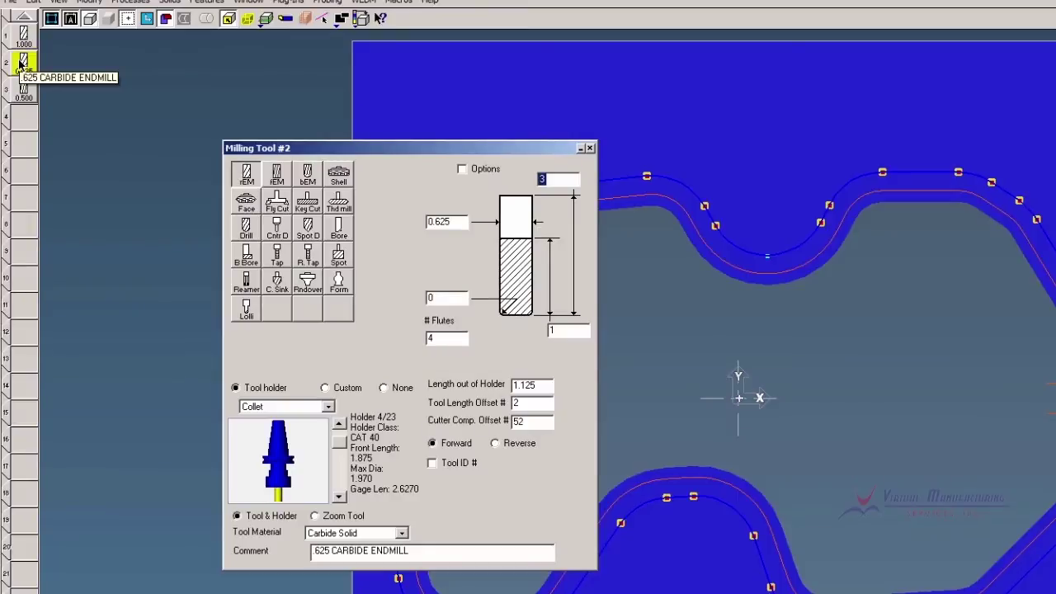
double_click(19, 93)
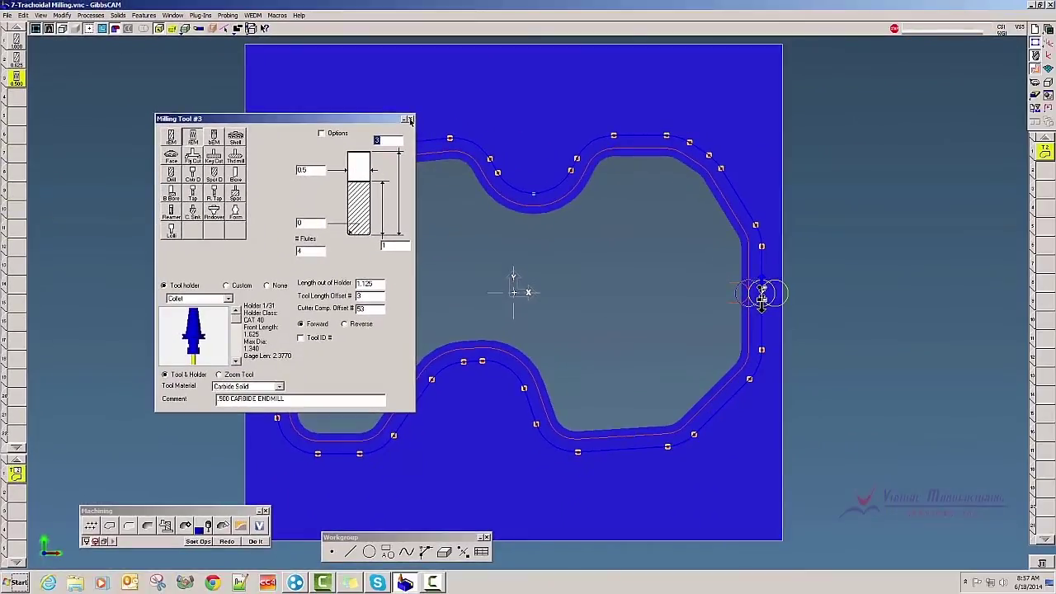
left_click(409, 120)
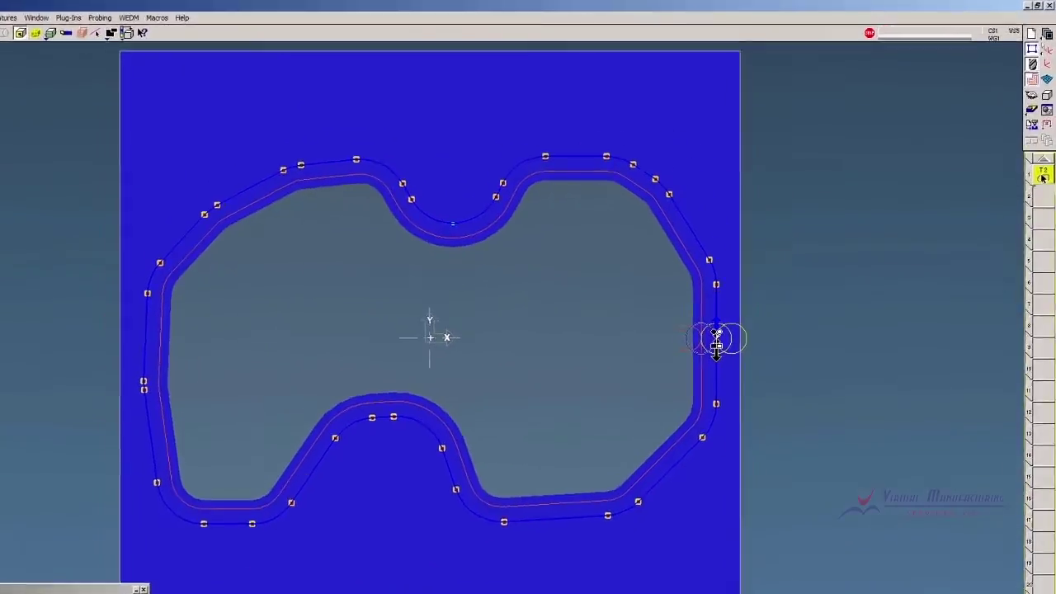
- Add a Convert To Trochoidal modifier at 0.125 to operation 1 and regenerate its toolpath
right_click(1044, 152)
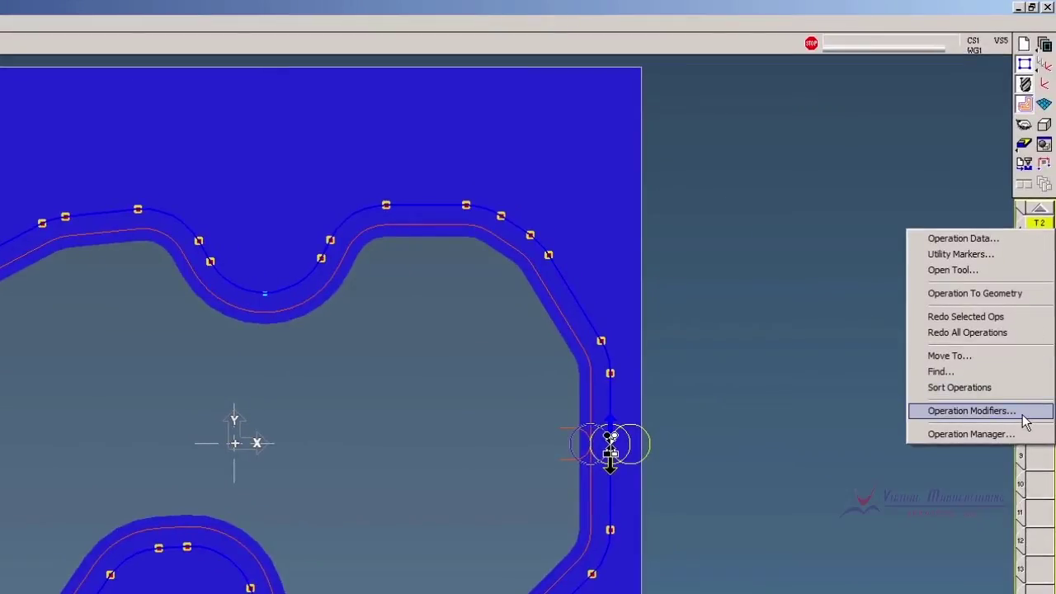
left_click(1023, 412)
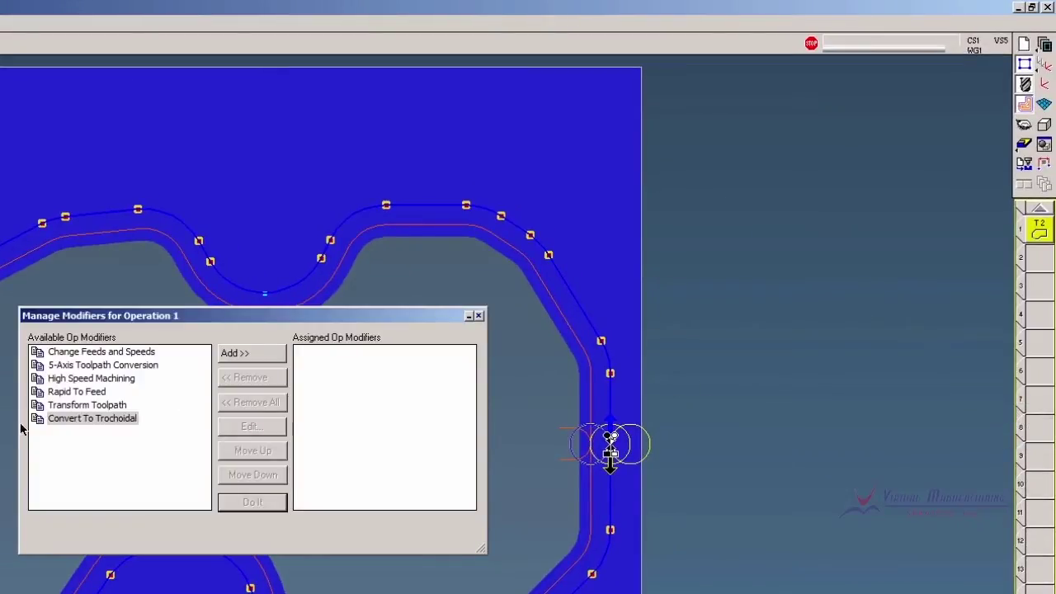
left_click(64, 421)
left_click(235, 355)
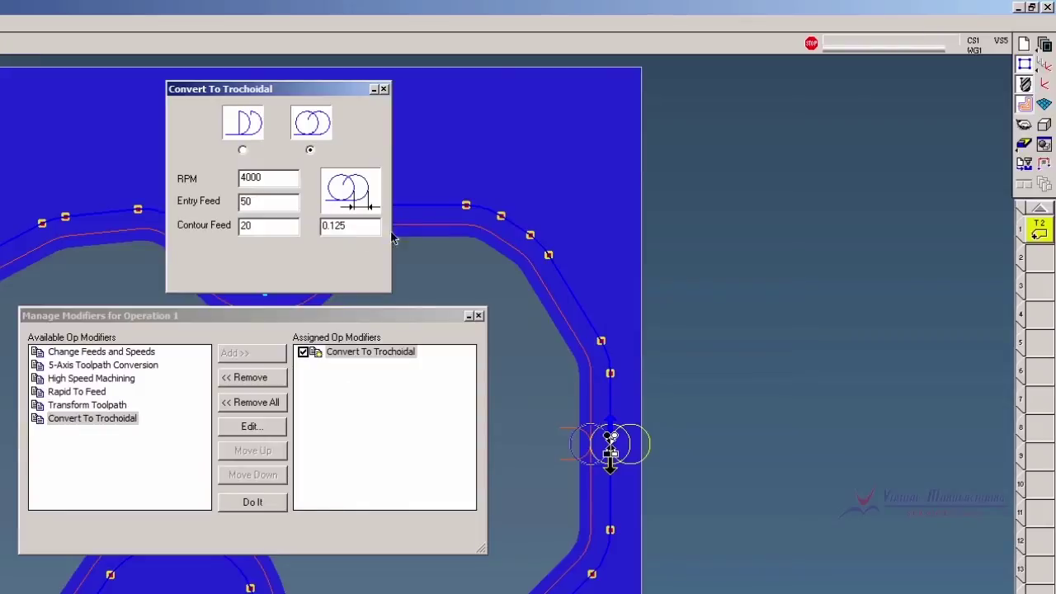
left_click(252, 502)
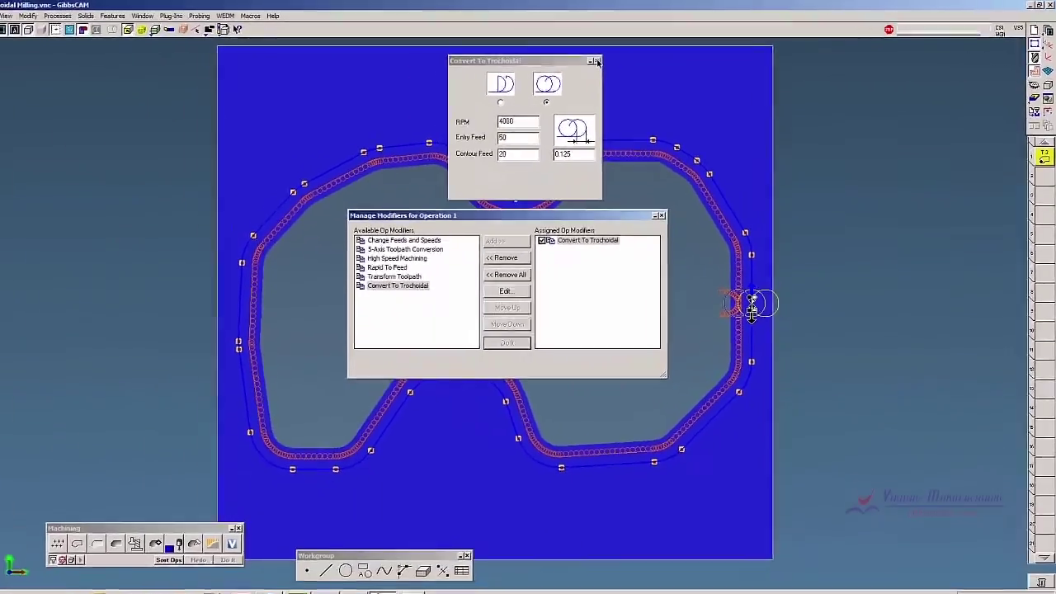
left_click(384, 89)
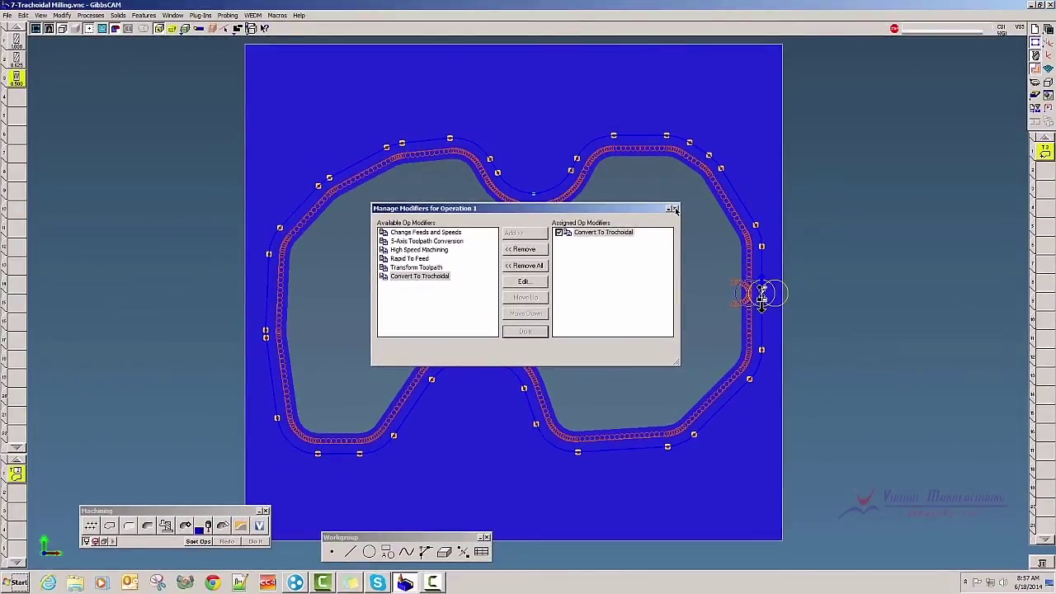
- Zoom in on the upper-right wall's loops, fit the part back, and close Manage Modifiers
left_click_drag(688, 172, 743, 236)
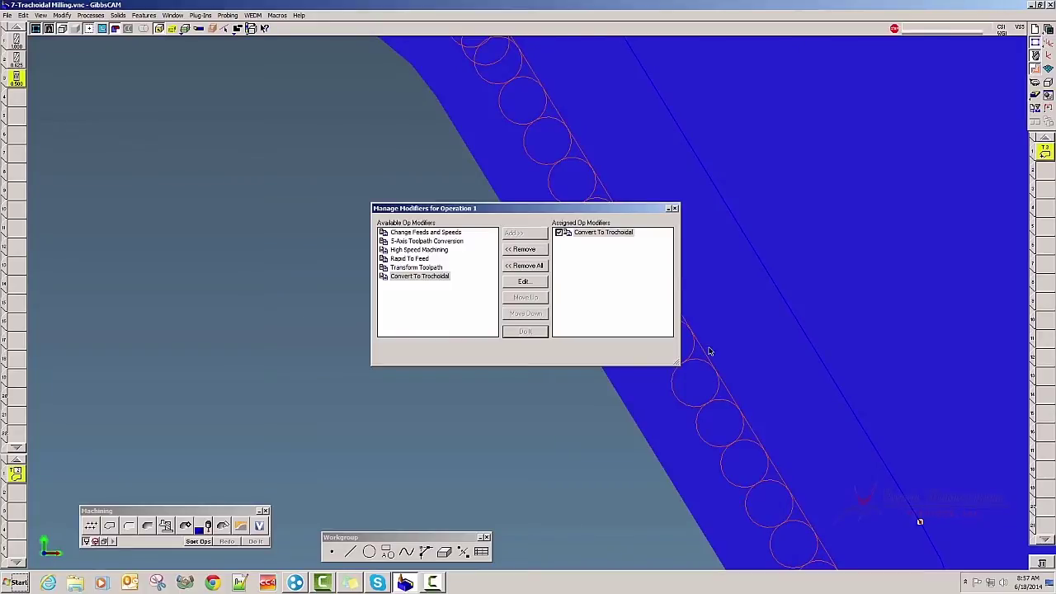
key("ctrl+f")
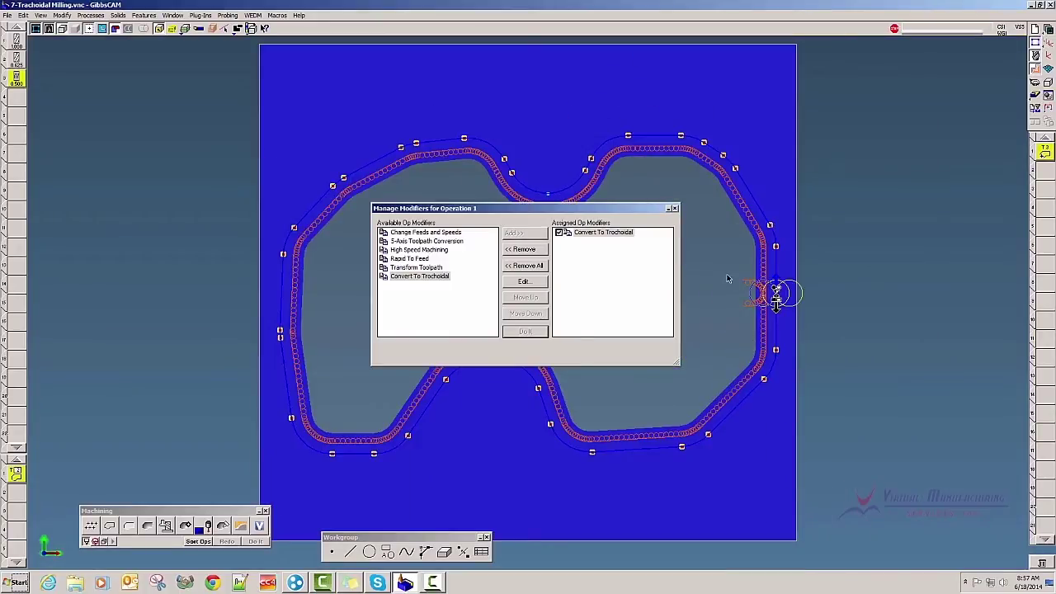
left_click(673, 208)
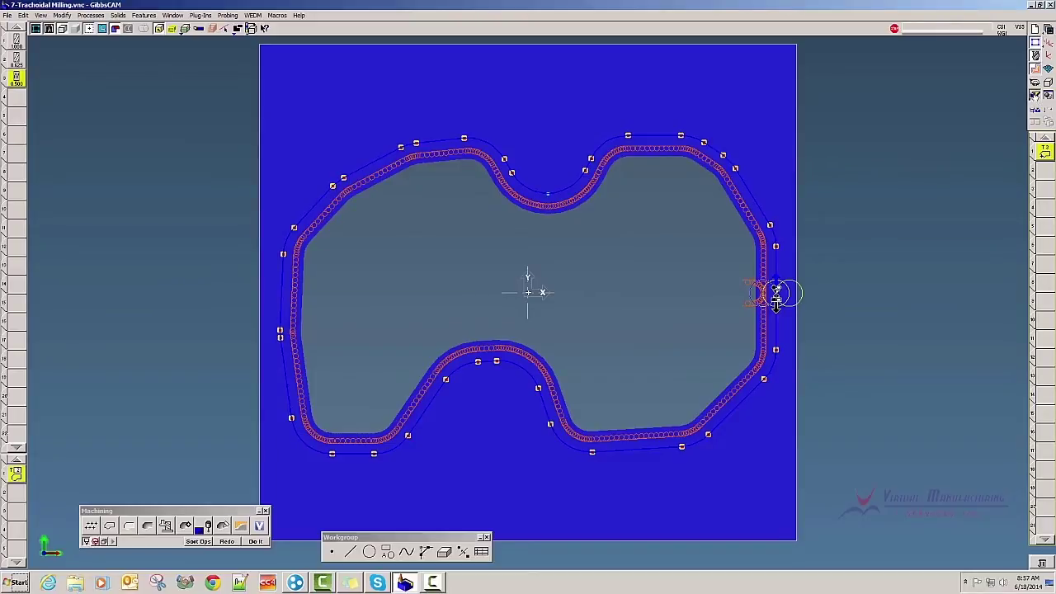
left_click(1042, 83)
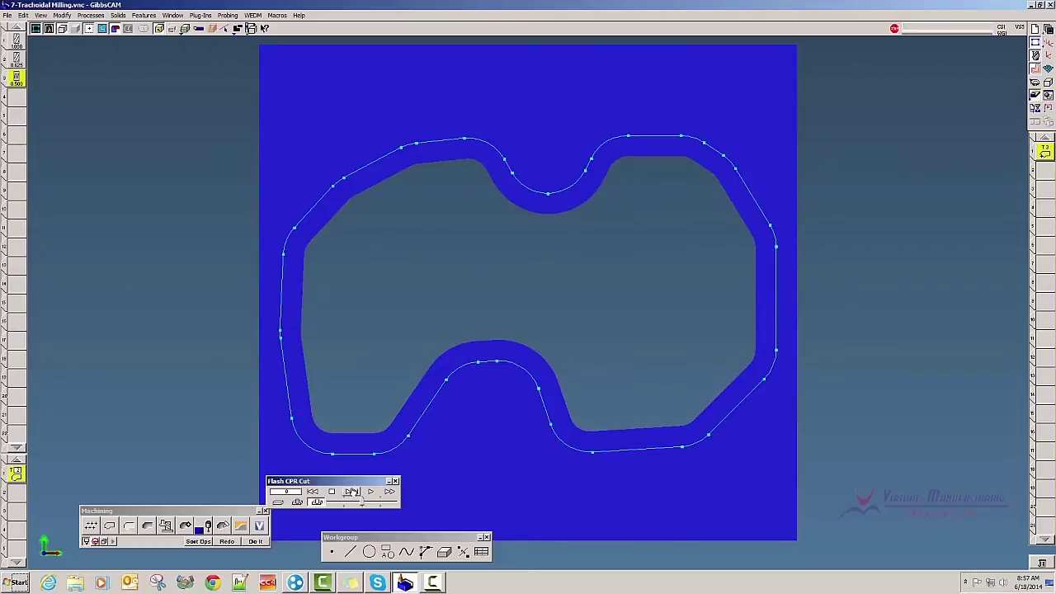
left_click(353, 493)
left_click(352, 492)
left_click(353, 493)
left_click(352, 493)
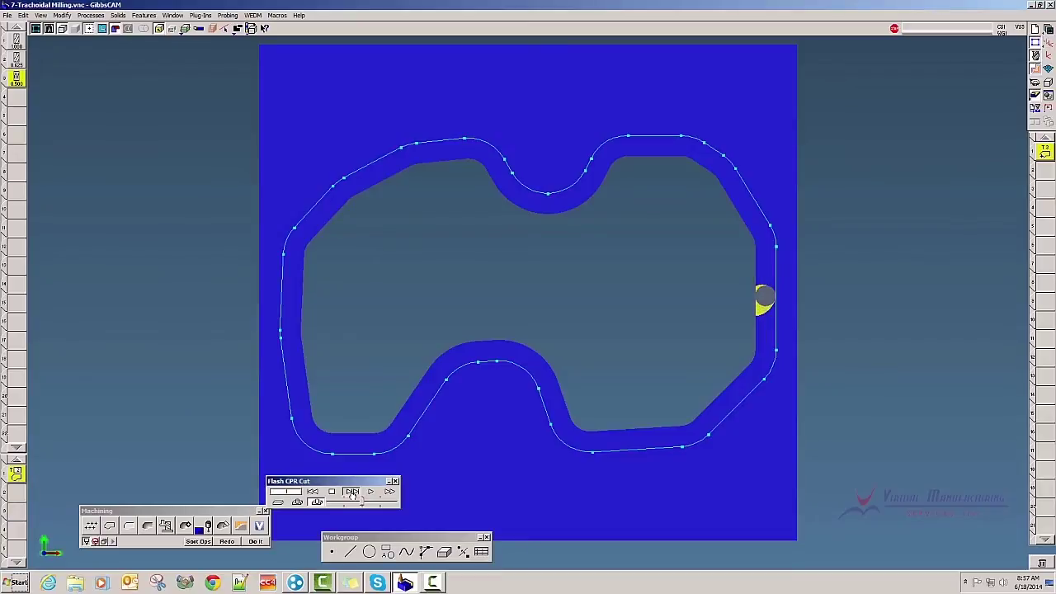
left_click(353, 493)
left_click(352, 492)
left_click(353, 493)
left_click(352, 493)
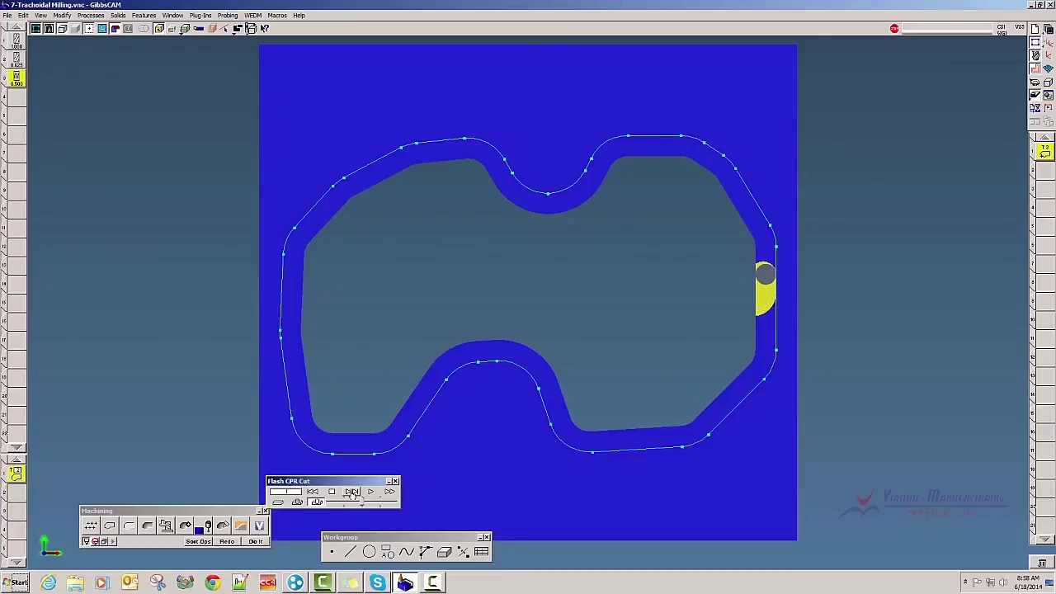
left_click(352, 493)
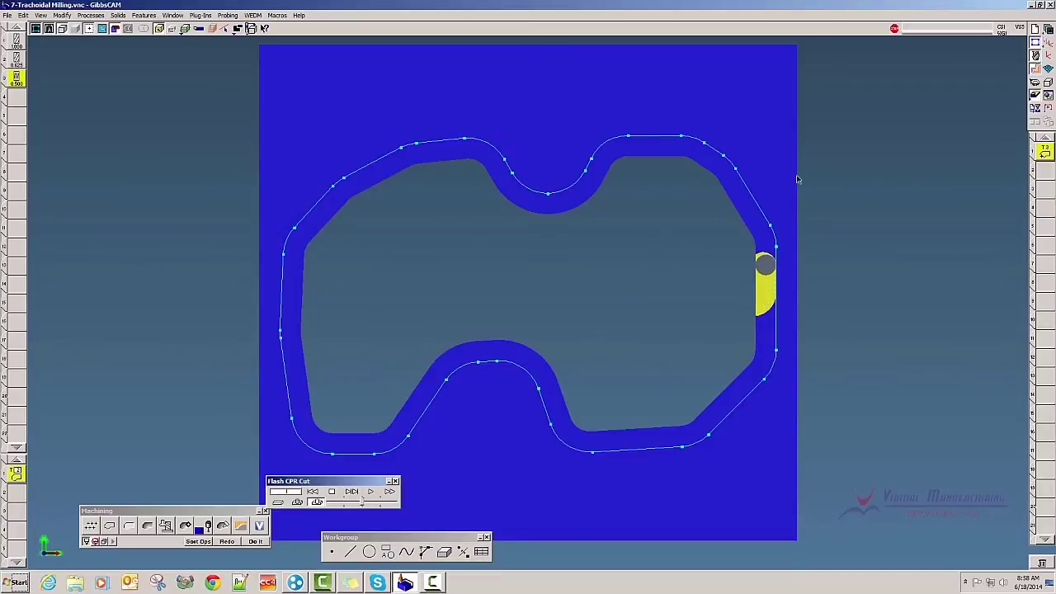
left_click(1037, 96)
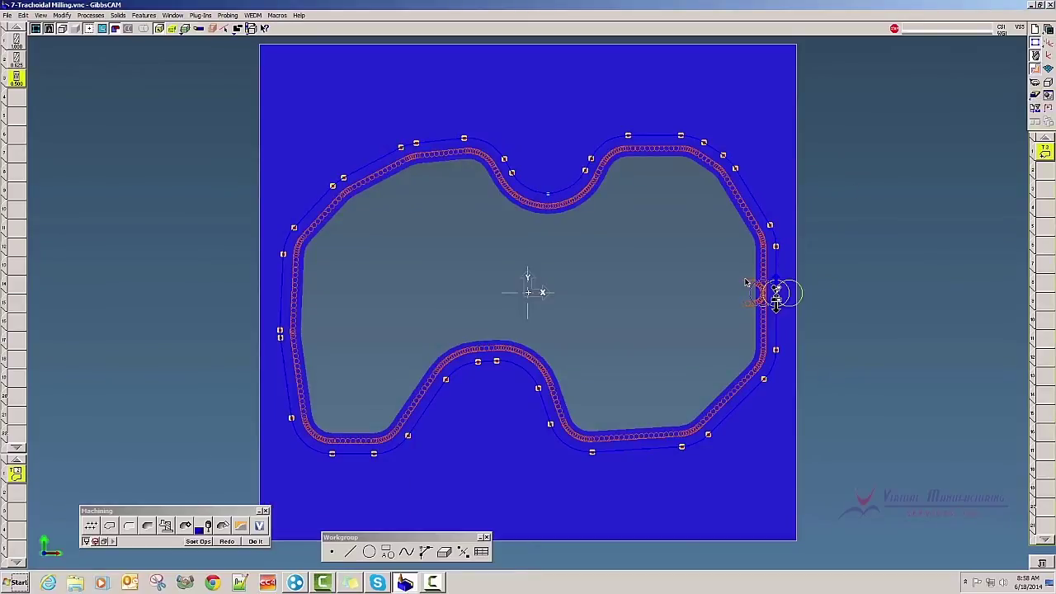
left_click(1046, 172)
- Create and generate a new contour operation, then select the .500 carbide endmill
left_click(15, 38)
left_click_drag(15, 39, 14, 474)
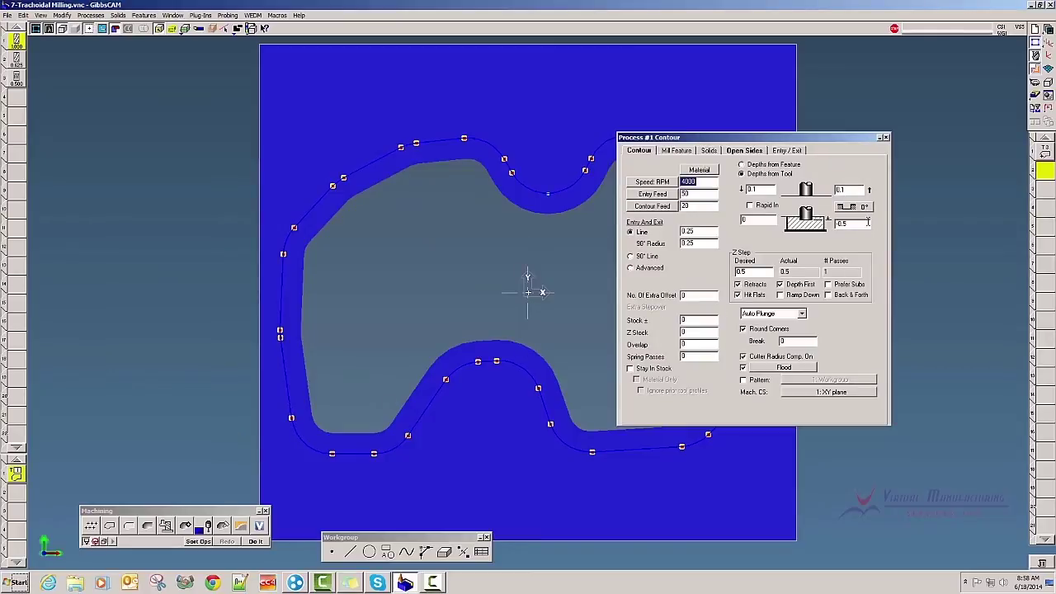
left_click(886, 139)
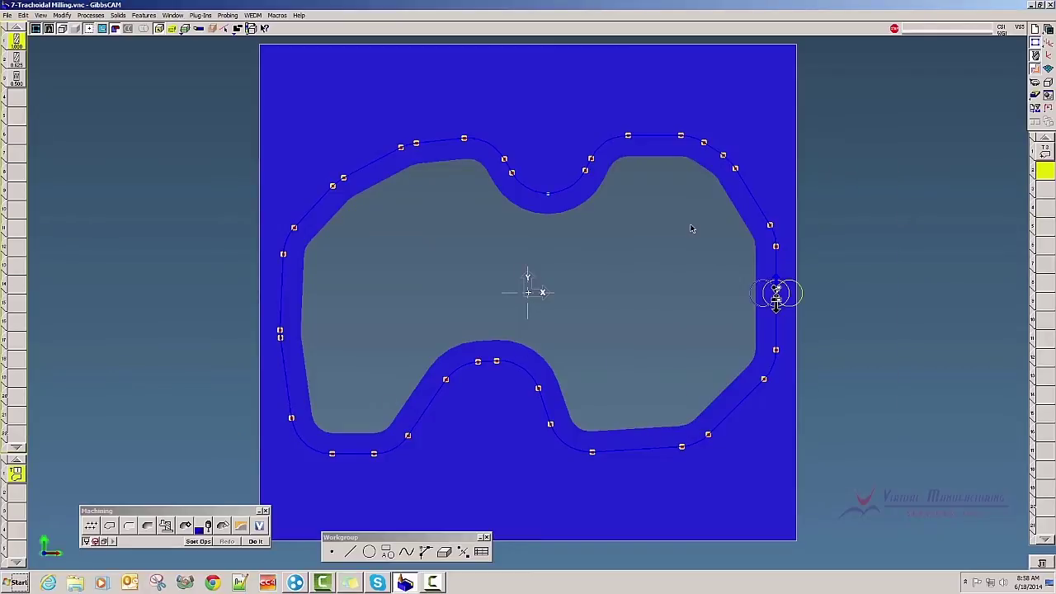
left_click(257, 542)
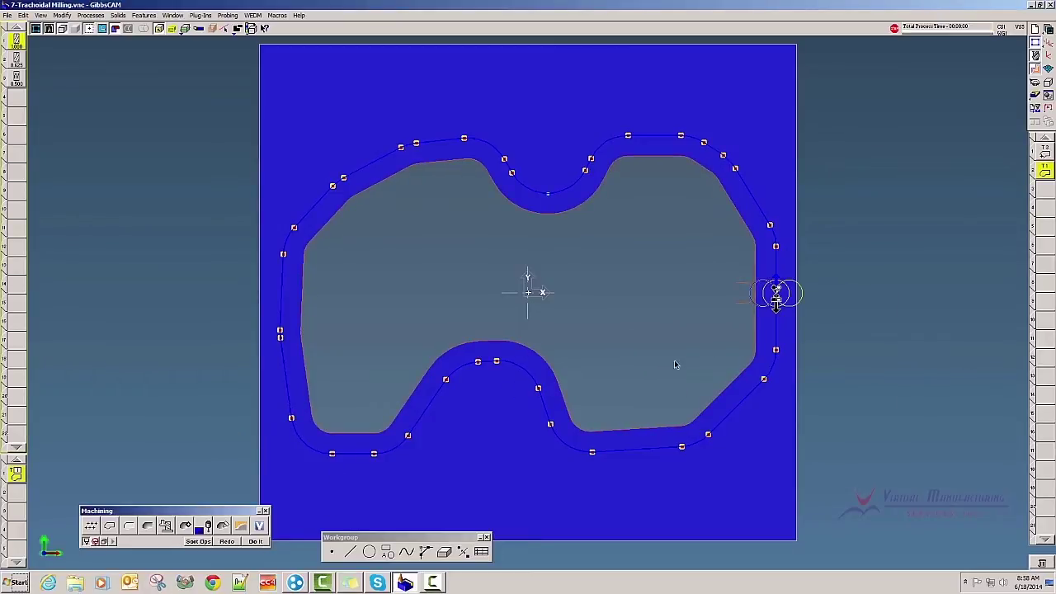
left_click(16, 80)
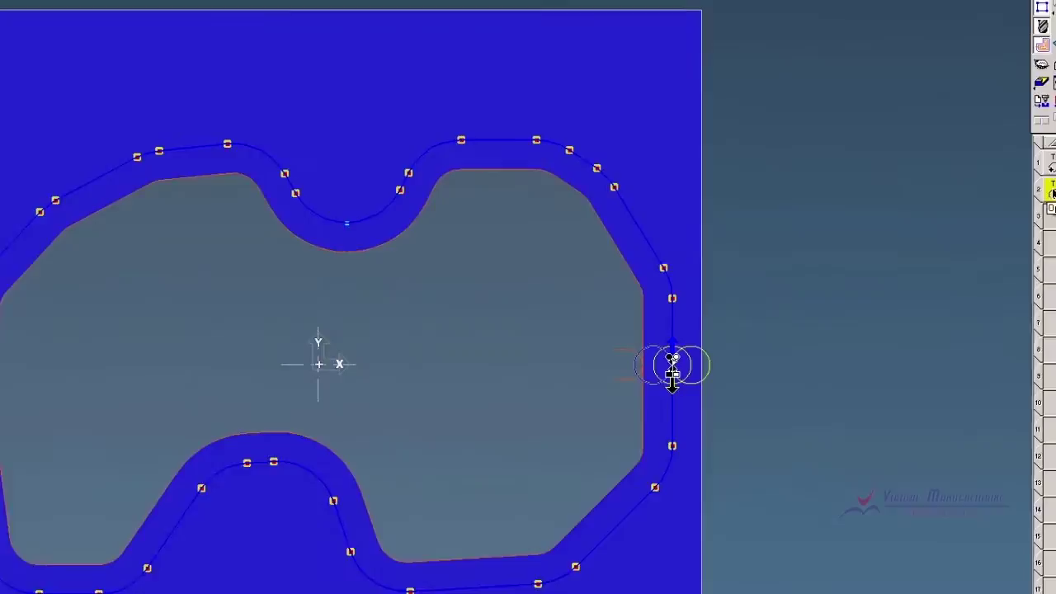
- Add Convert To Trochoidal to operation 2, regenerate the looped toolpath, and close both dialogs
right_click(1044, 171)
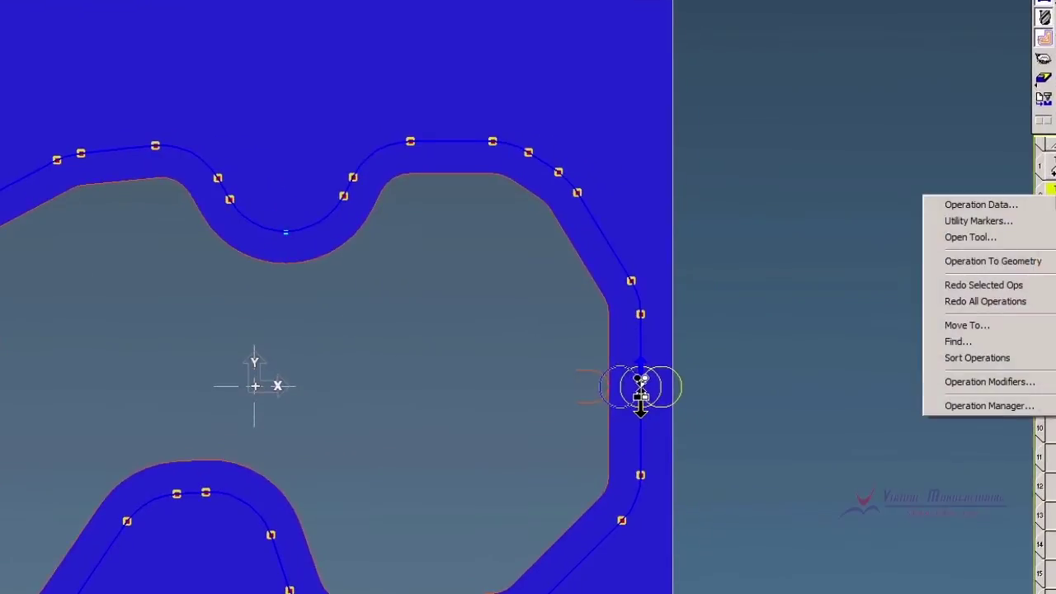
left_click(1010, 388)
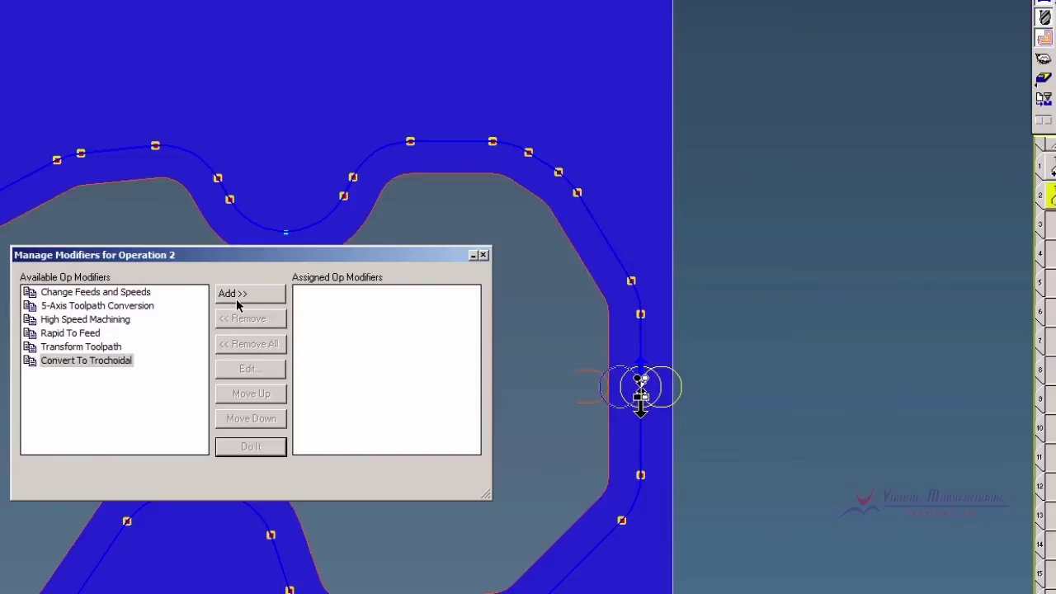
left_click(236, 296)
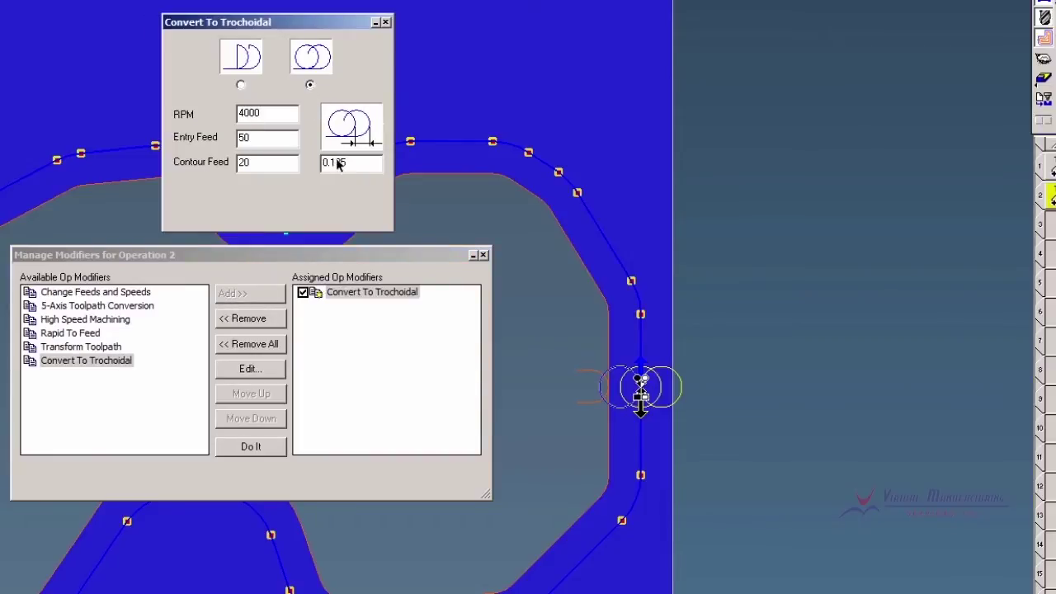
left_click(244, 448)
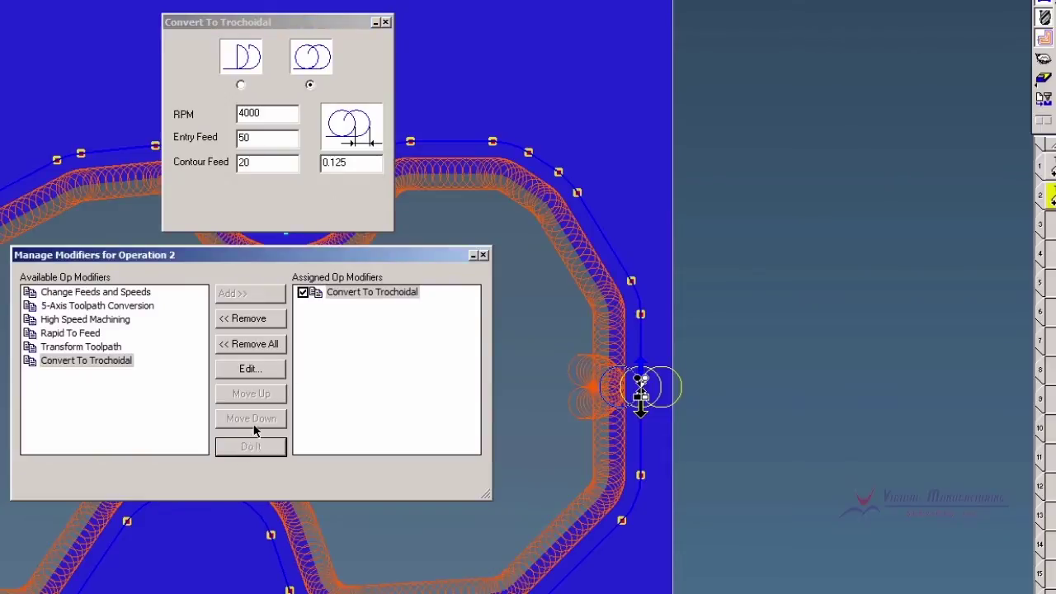
left_click(386, 22)
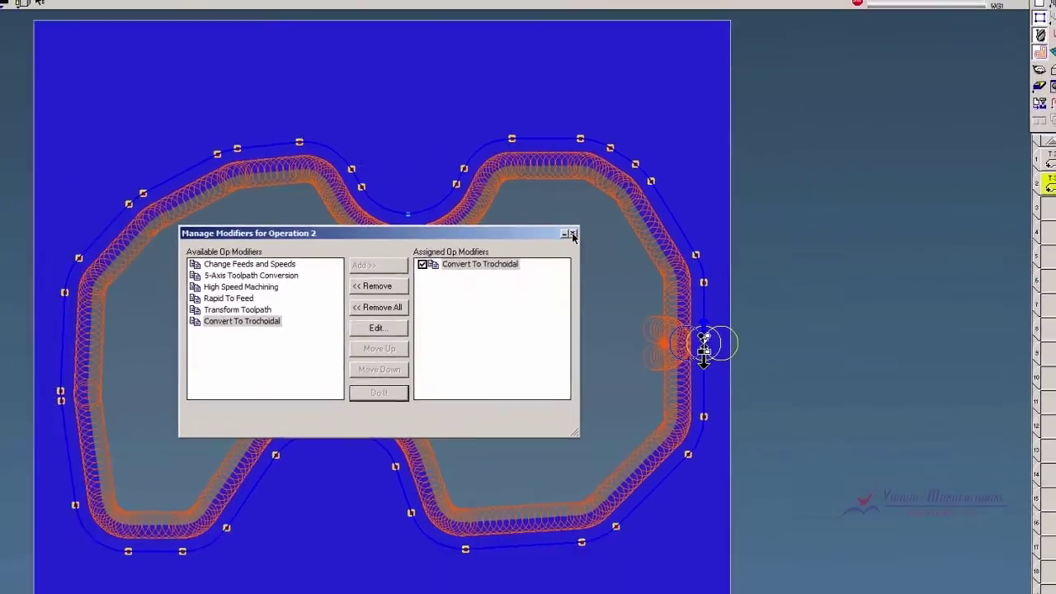
left_click(574, 237)
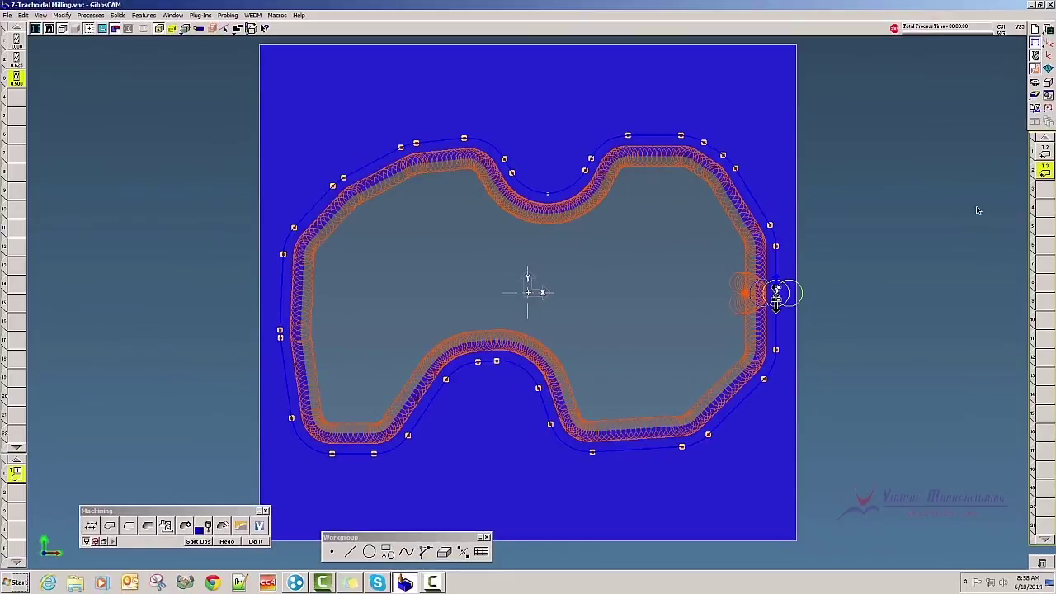
- Drag the T3 trochoidal operation tiles up the list so the trochoidal op is first
left_click_drag(1046, 167, 1045, 155)
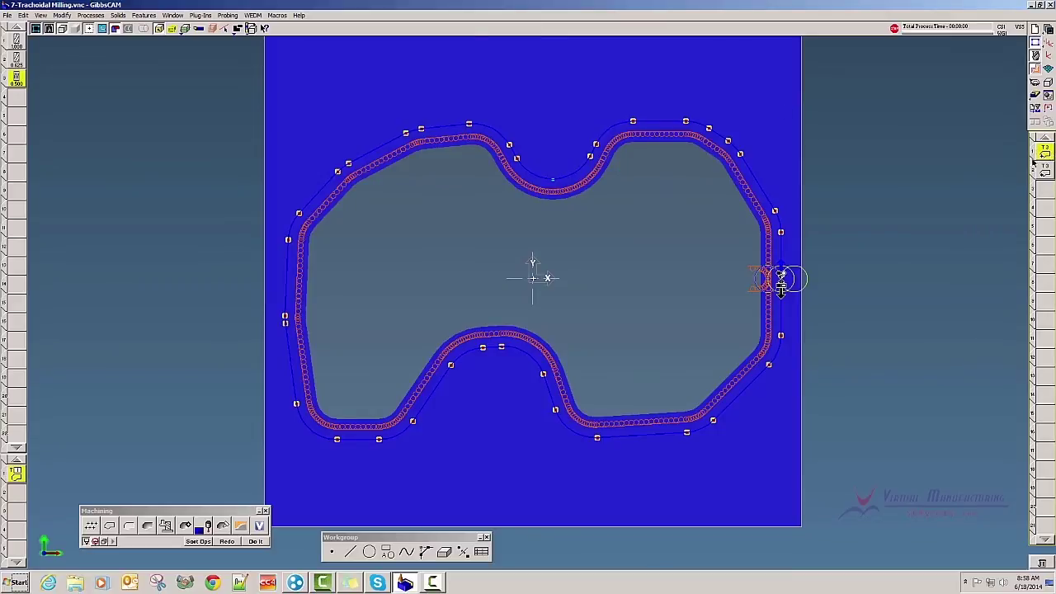
middle_click_drag(991, 183, 991, 165)
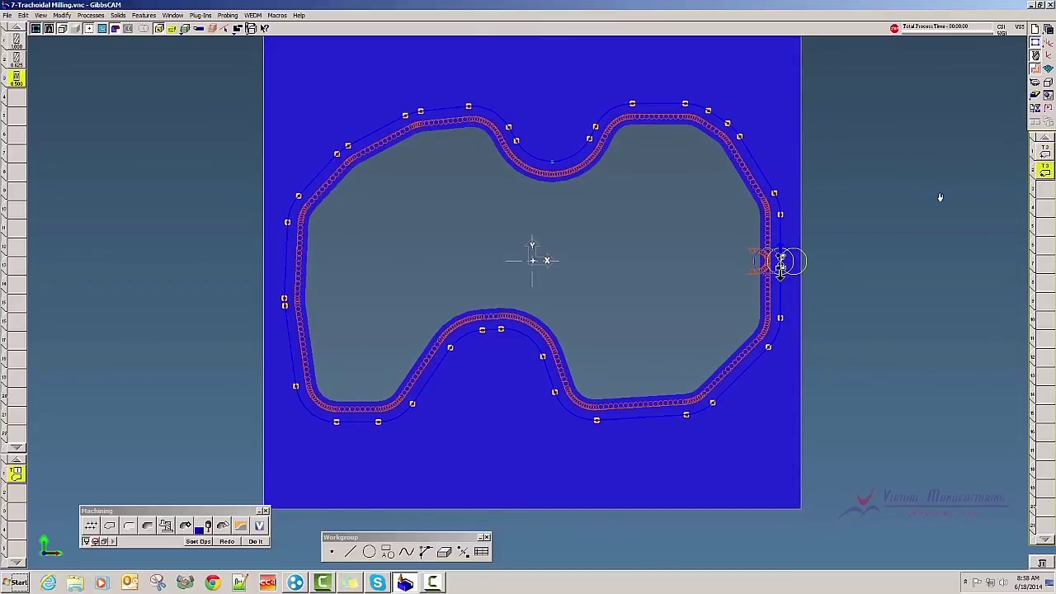
middle_click_drag(940, 198, 940, 193)
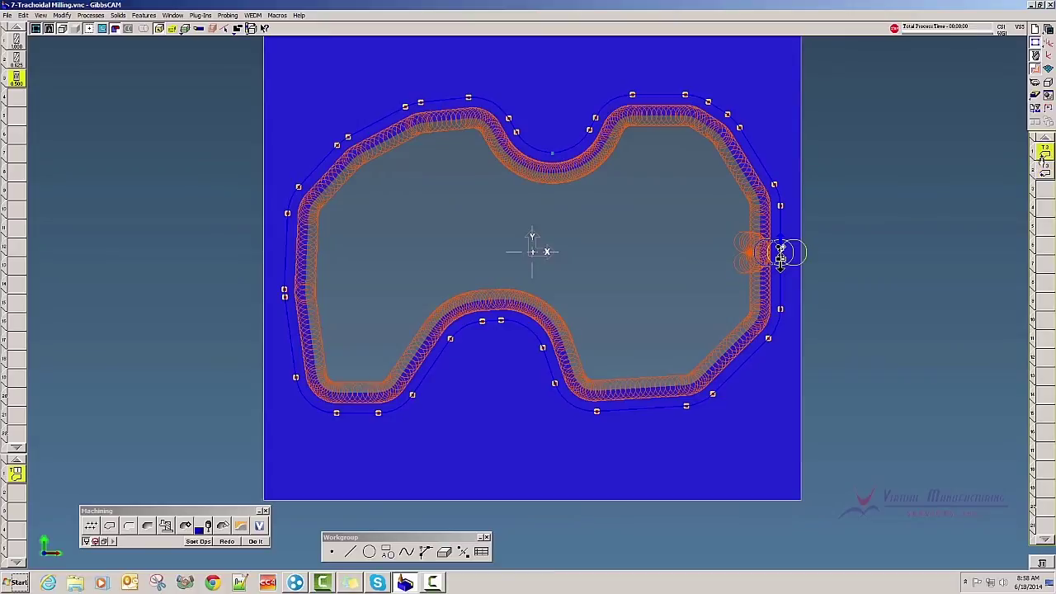
middle_click_drag(955, 185, 988, 198)
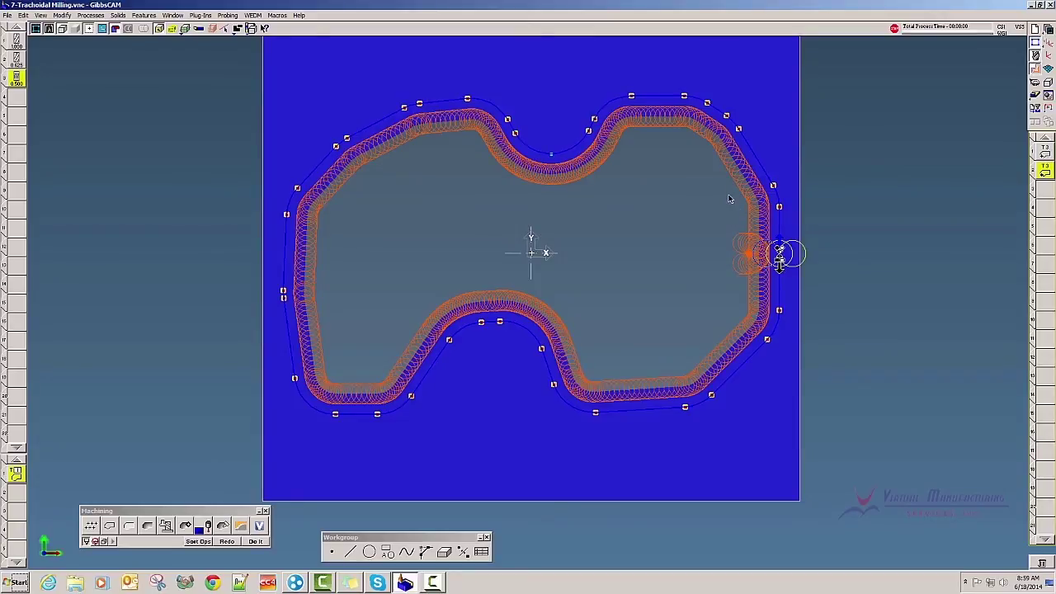
left_click_drag(1043, 172, 1043, 148)
- Run the Flash CPR Cut solid simulation to the end and show the part in isometric view
left_click(1037, 104)
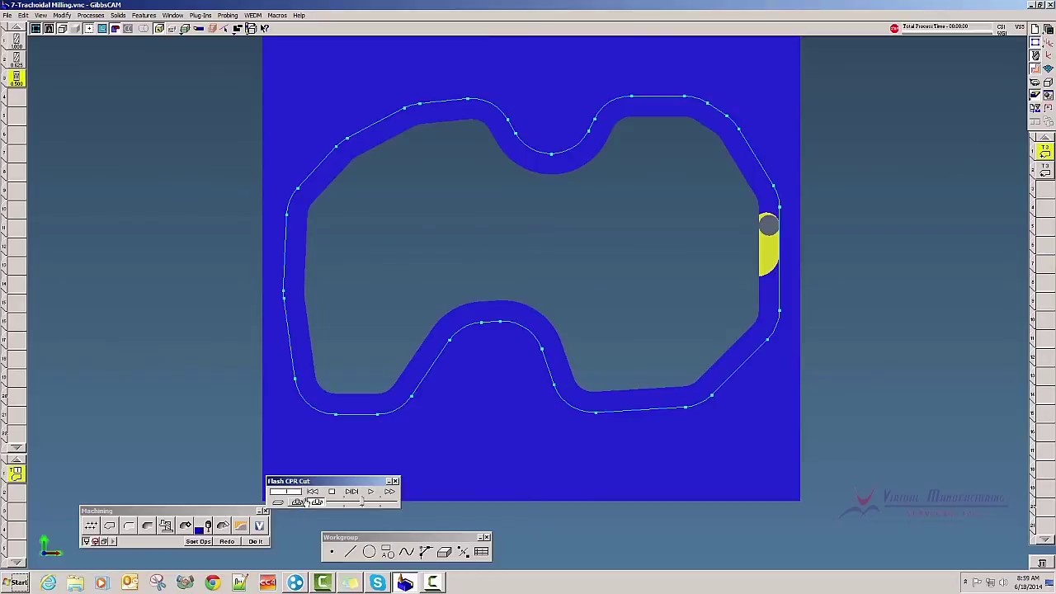
left_click(351, 492)
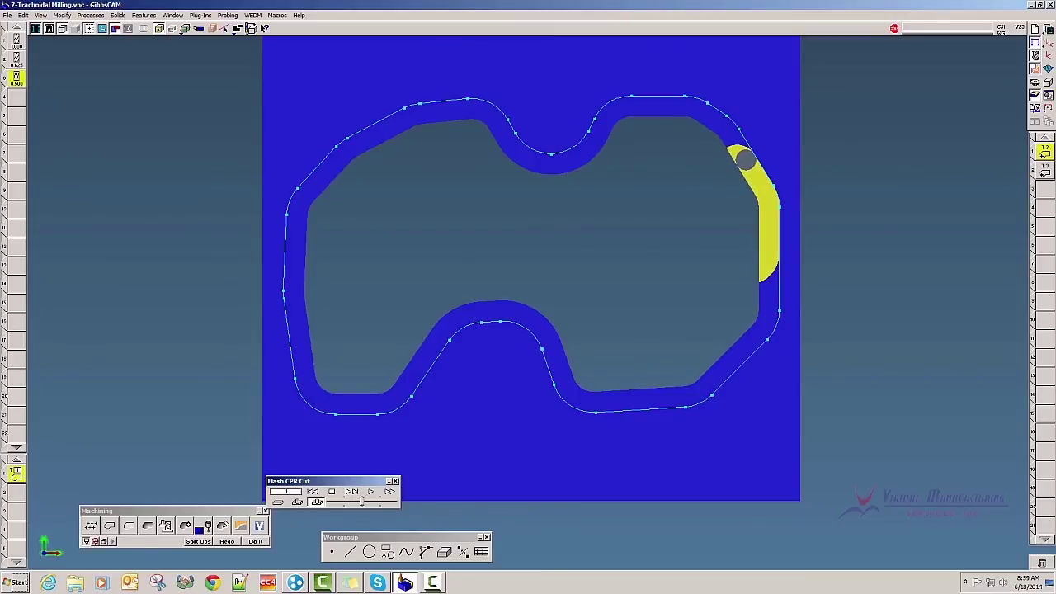
left_click(1036, 85)
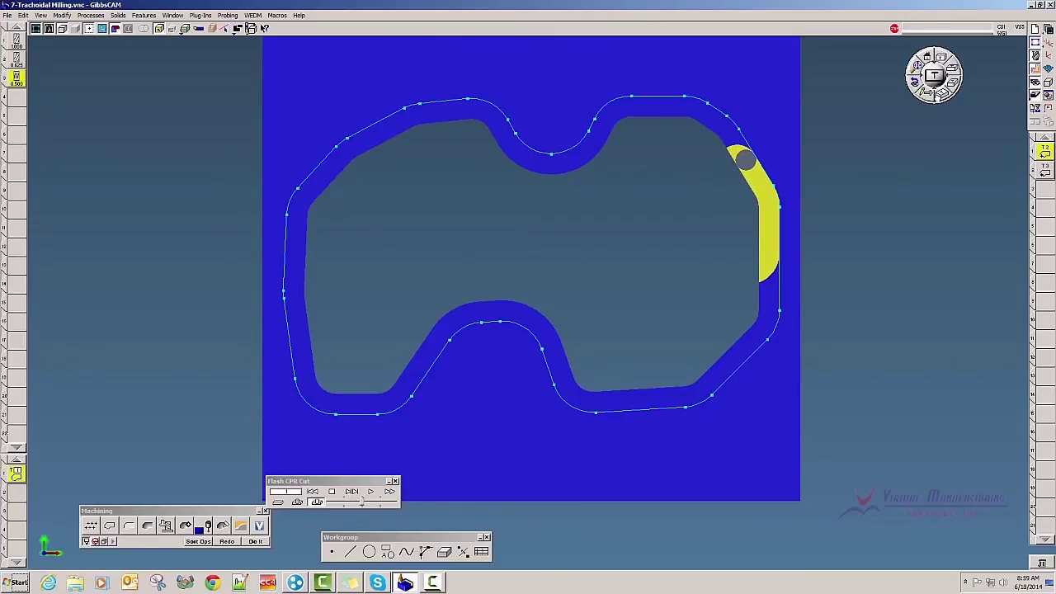
left_click(952, 83)
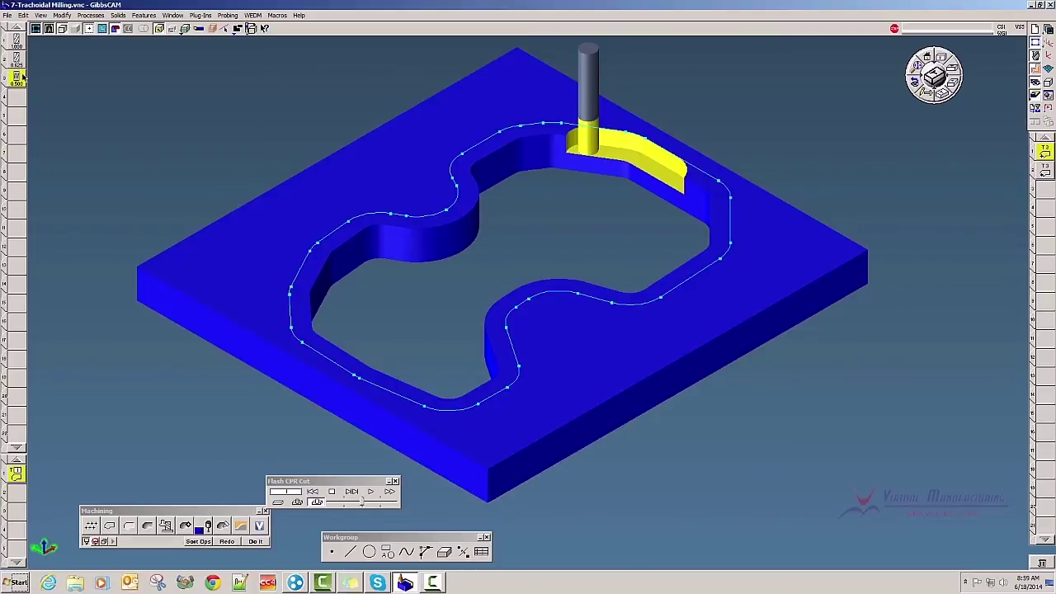
right_click(1045, 154)
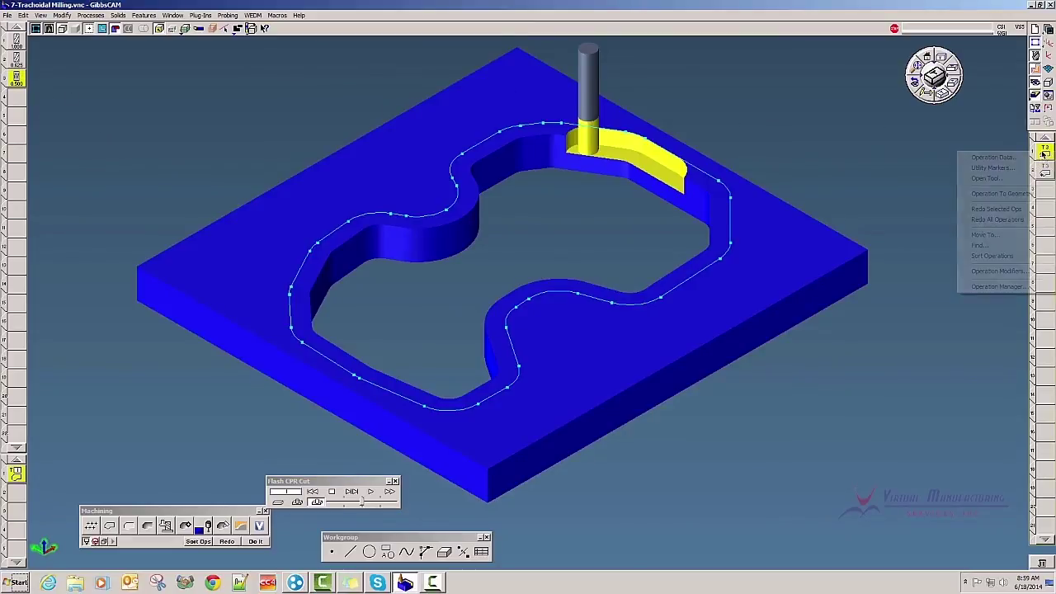
left_click(1000, 271)
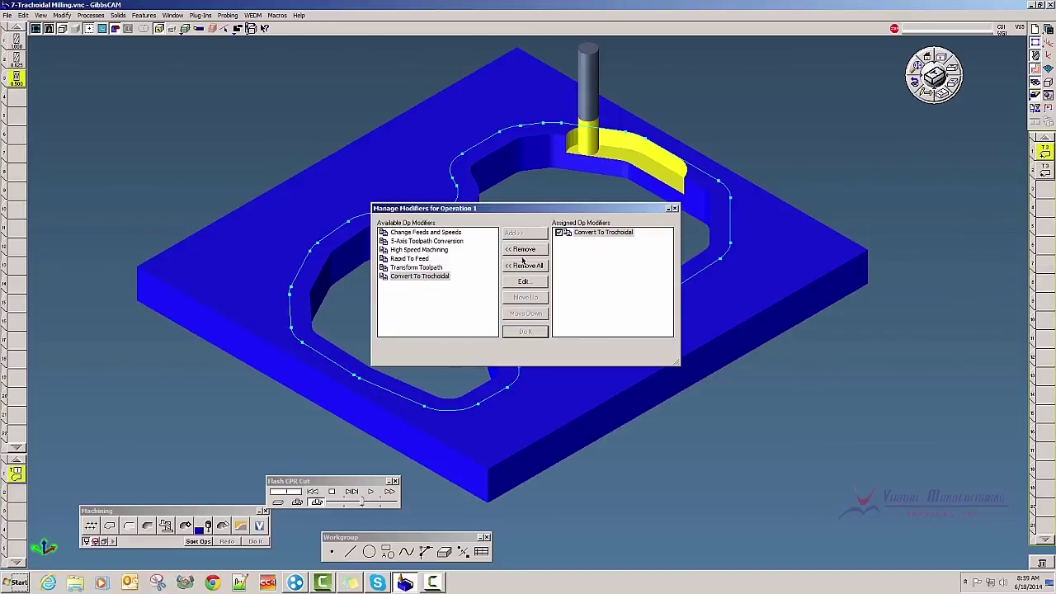
left_click(608, 235)
double_click(608, 236)
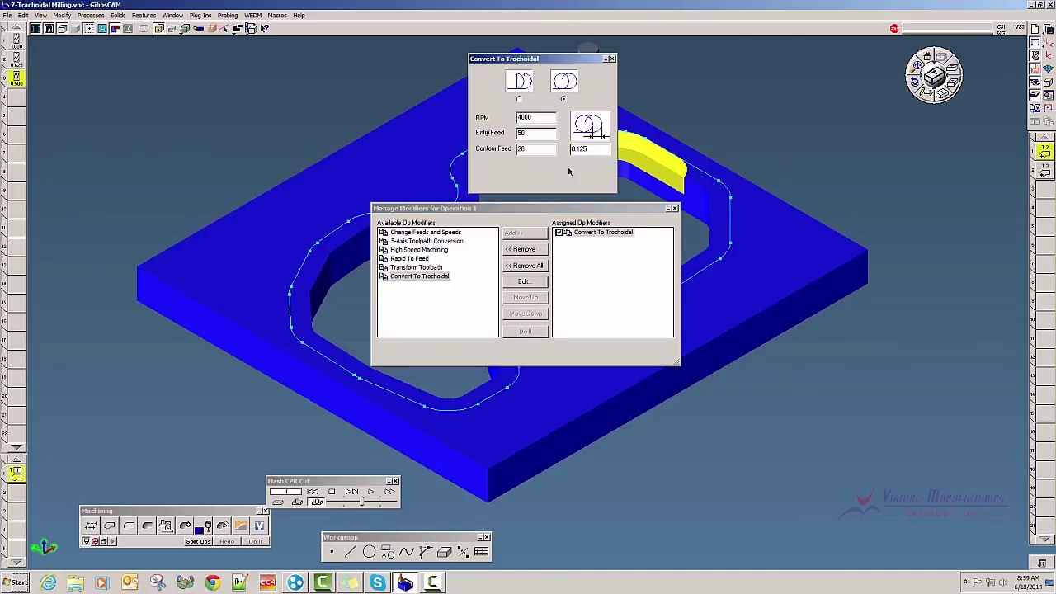
left_click(675, 208)
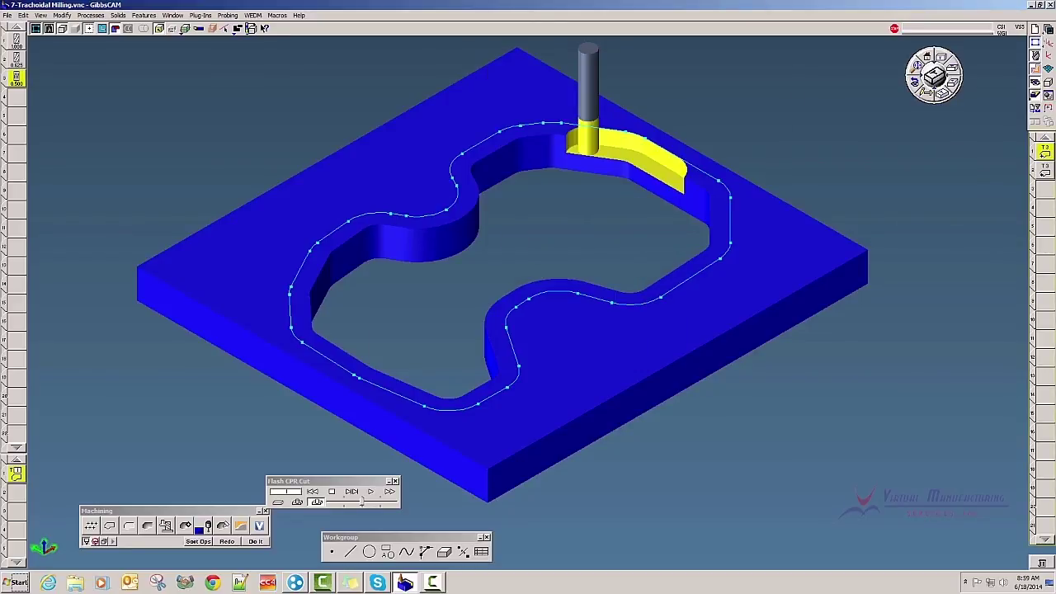